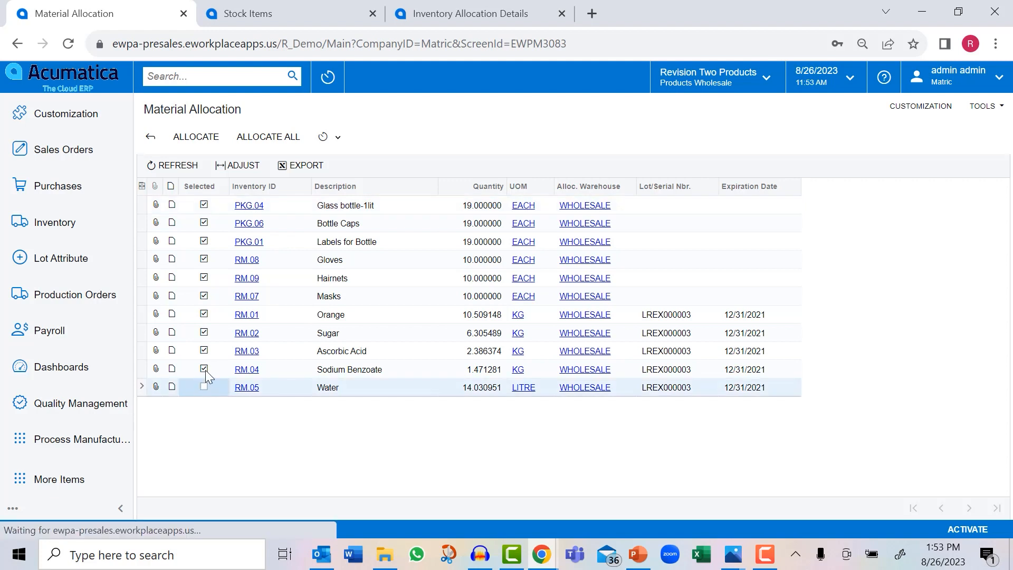
Allocate the selected materials without RM.04 Sodium Benzoate and check the Inventory Allocation Details.
left_click(205, 369)
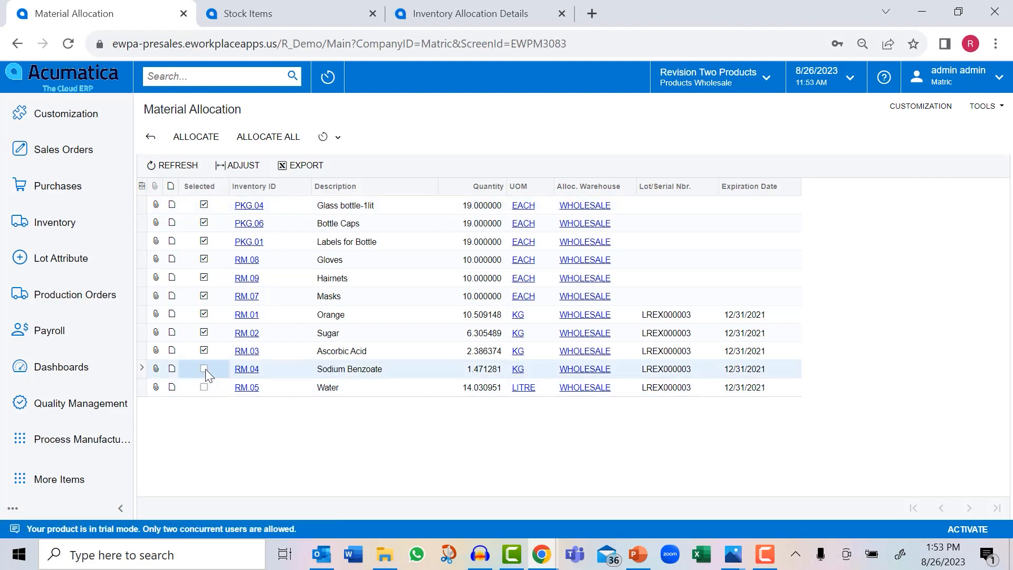
left_click(196, 140)
left_click(417, 16)
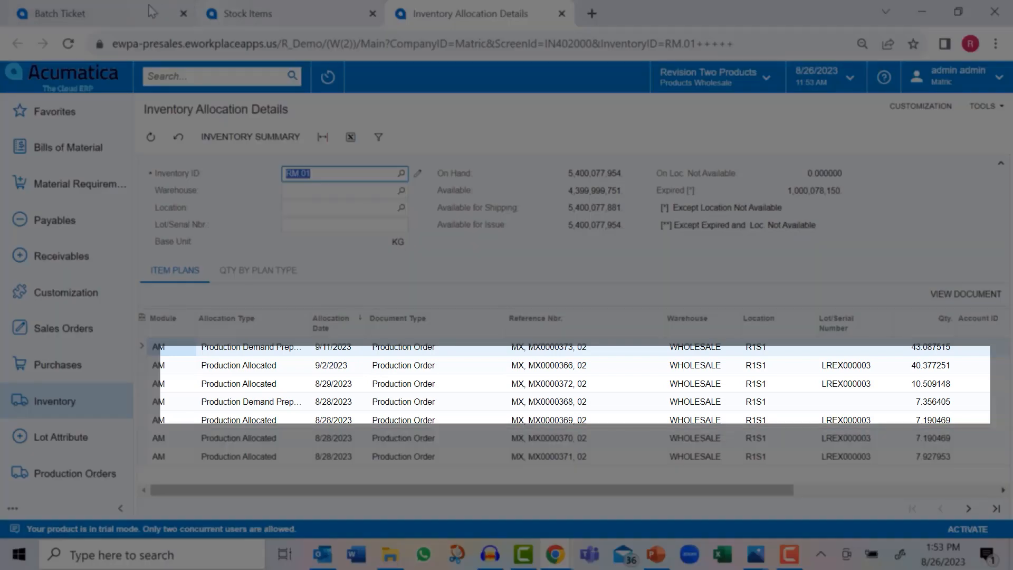
Deallocate all allocated materials from batch ticket MX0000372.
left_click(152, 11)
left_click(866, 136)
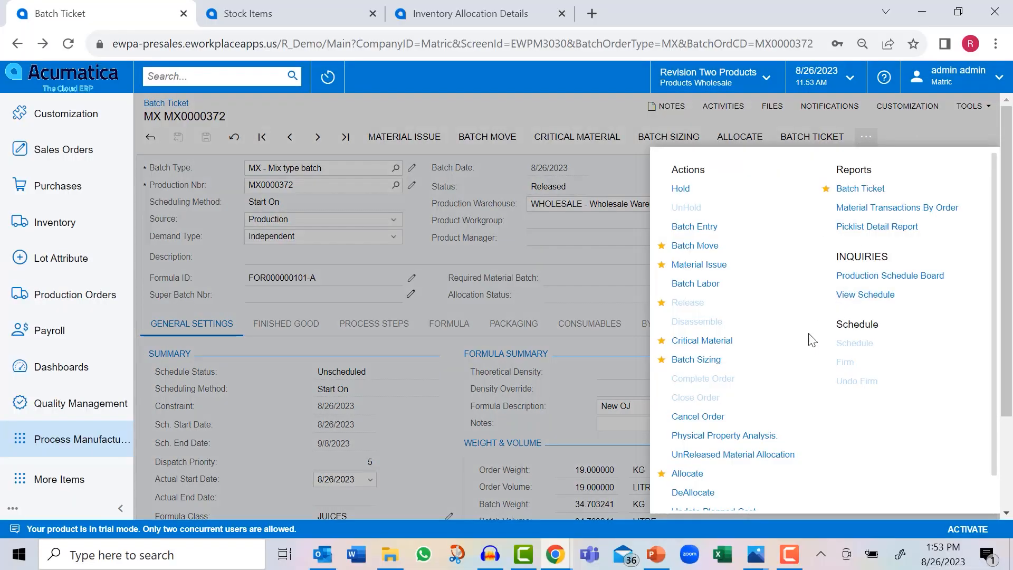
left_click(713, 493)
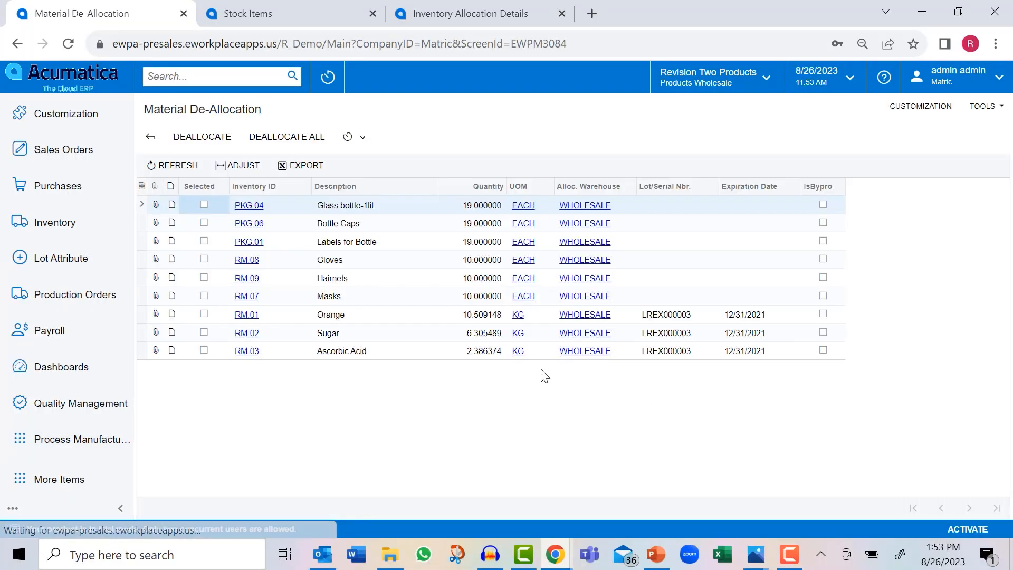
left_click(277, 138)
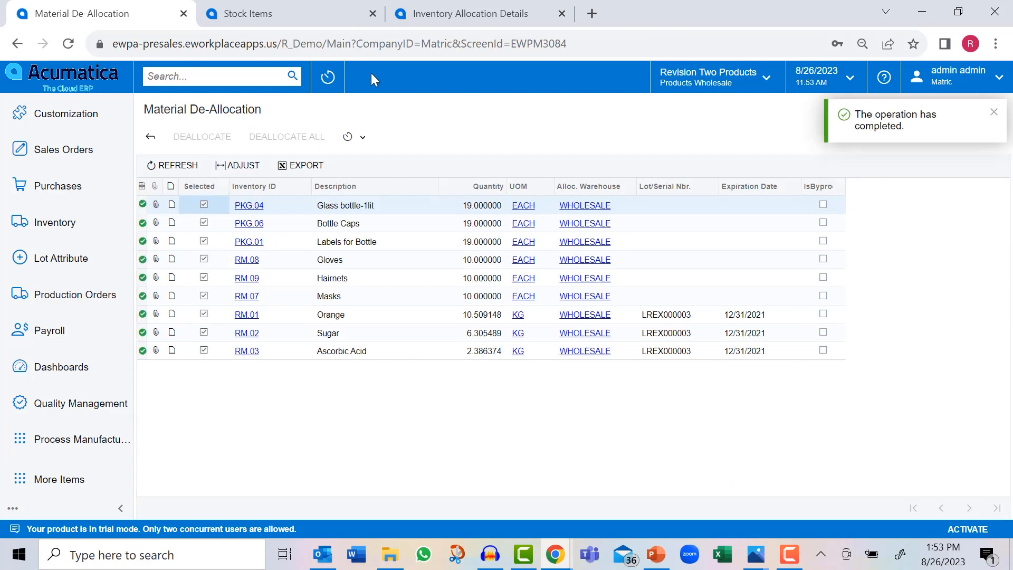
Reload the Inventory Allocation Details page to review the item plans for RM.01.
left_click(477, 15)
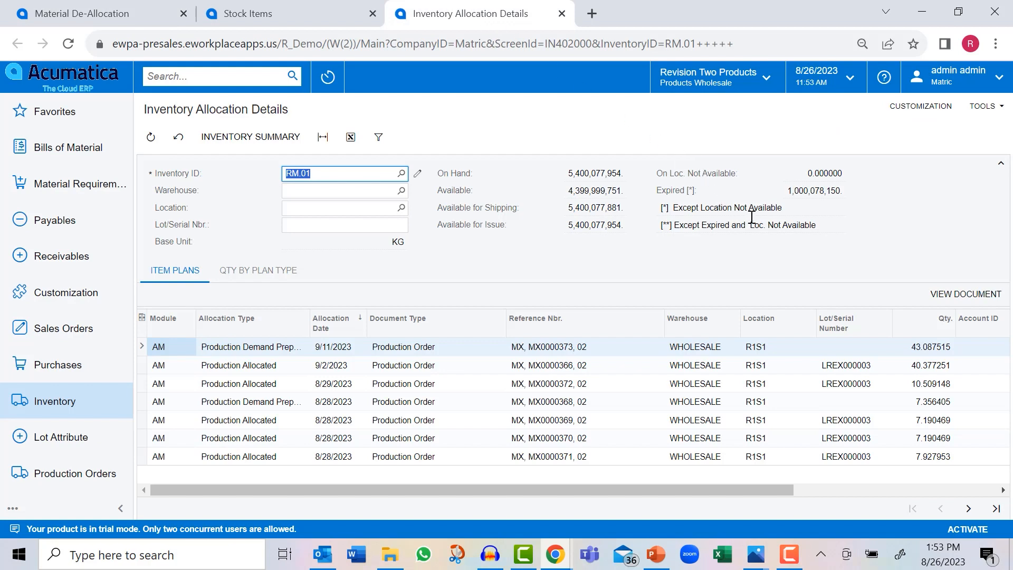
right_click(753, 165)
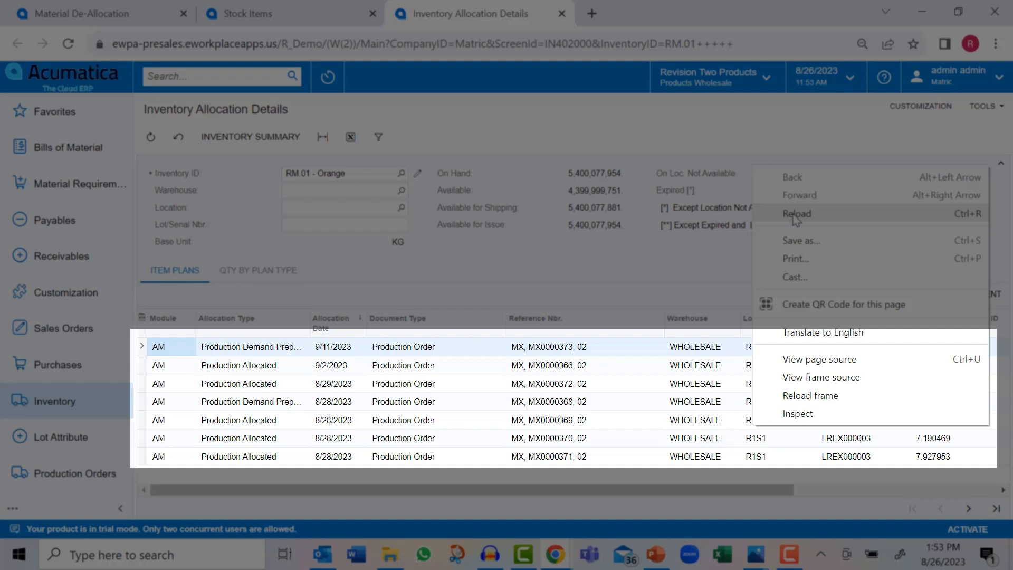
left_click(796, 215)
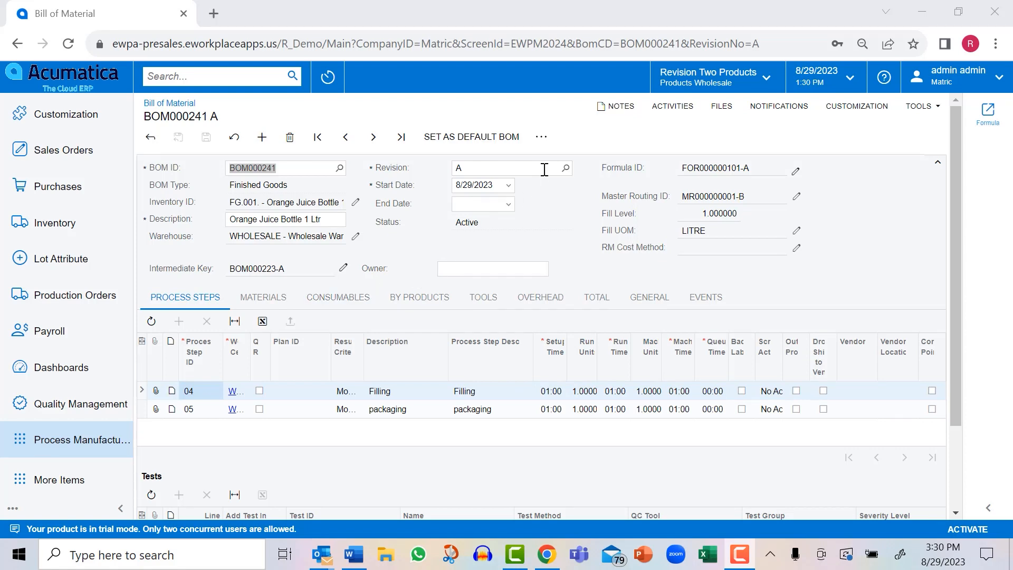
Copy bill of material BOM000241 revision A to a new BOM.
left_click(535, 145)
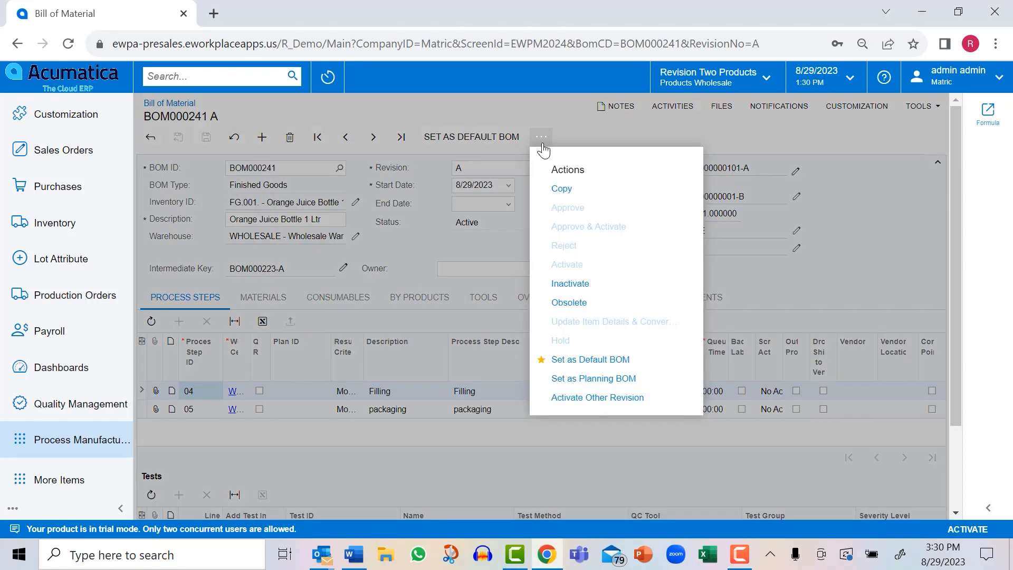
left_click(559, 189)
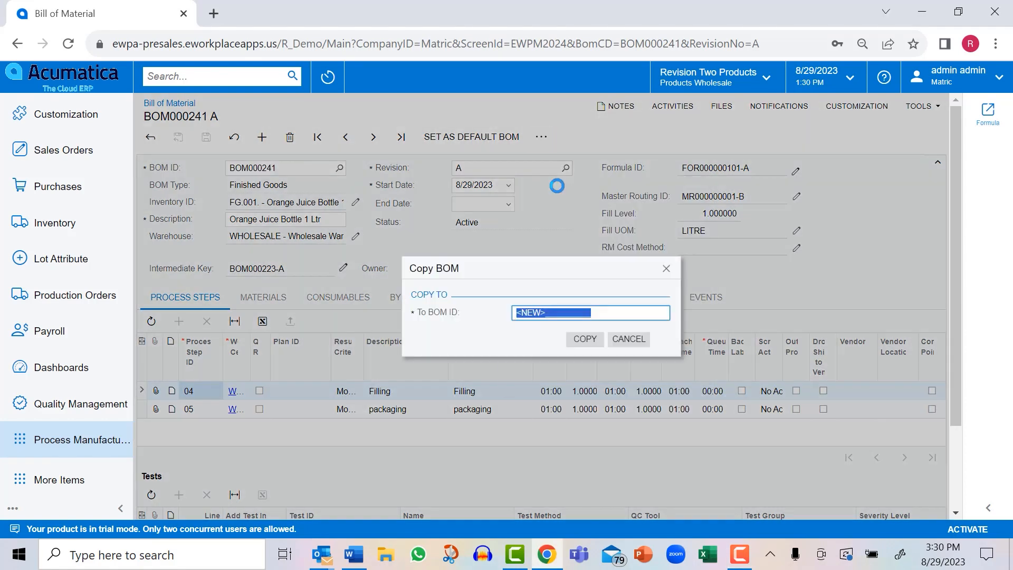
left_click(586, 338)
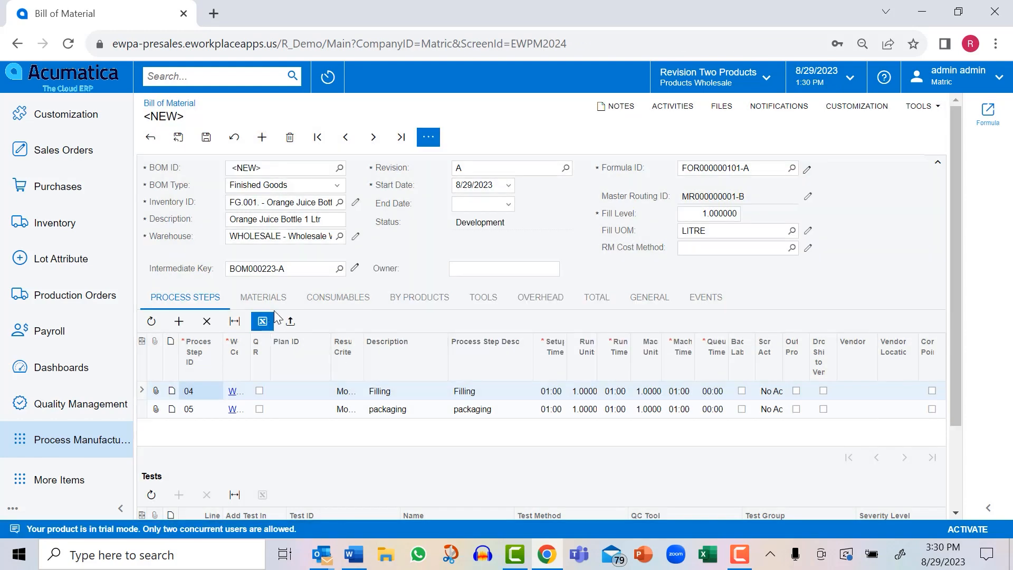
Delete the PKG.06 Bottle Caps line from the new BOM's materials, and save, approve and activate the BOM.
left_click(279, 303)
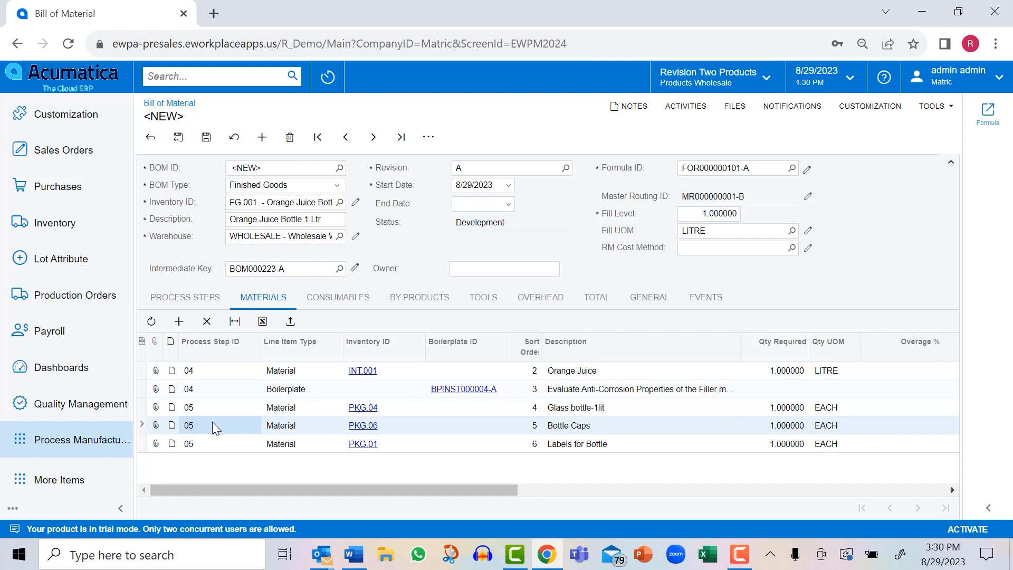
left_click(208, 324)
left_click(211, 140)
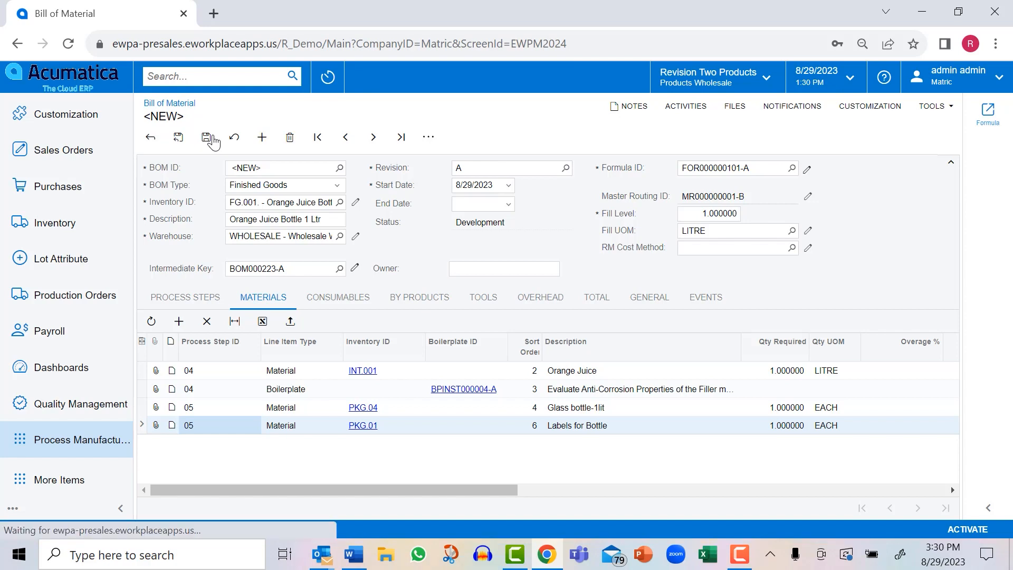
left_click(429, 137)
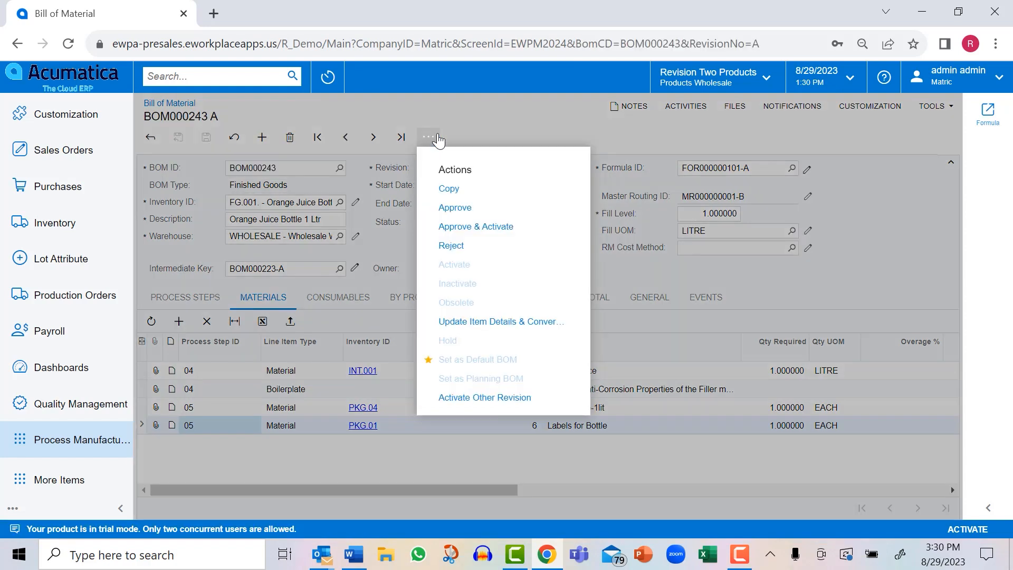
left_click(467, 228)
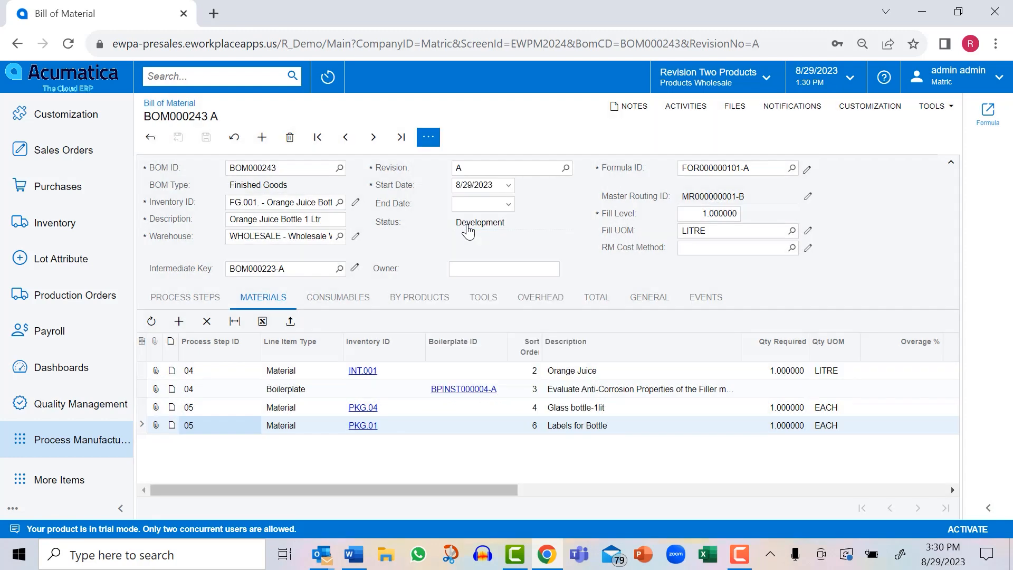
Open formula FOR000000101 revision A and review the bills of material where it is used.
left_click(55, 447)
left_click(199, 359)
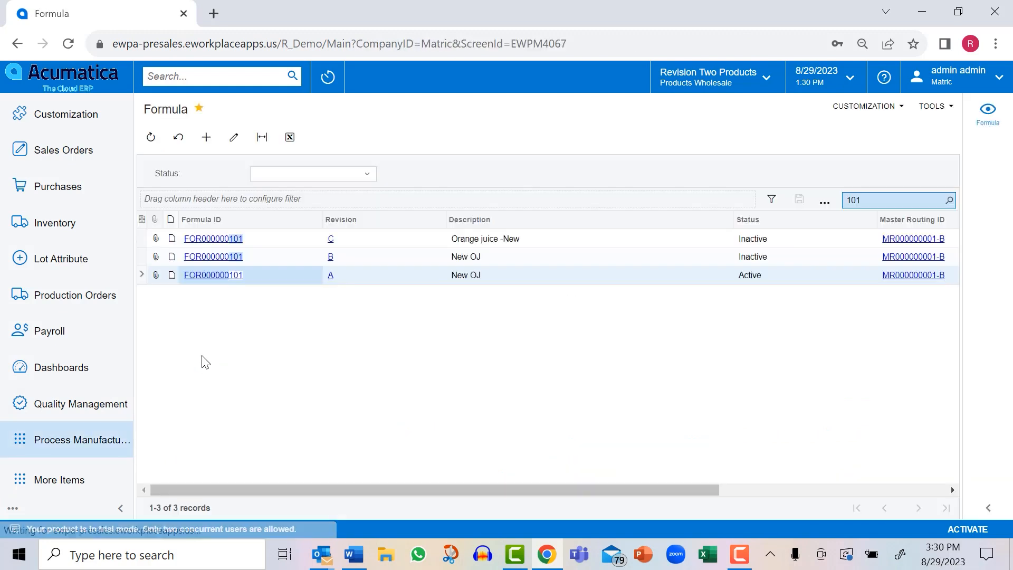
left_click(222, 276)
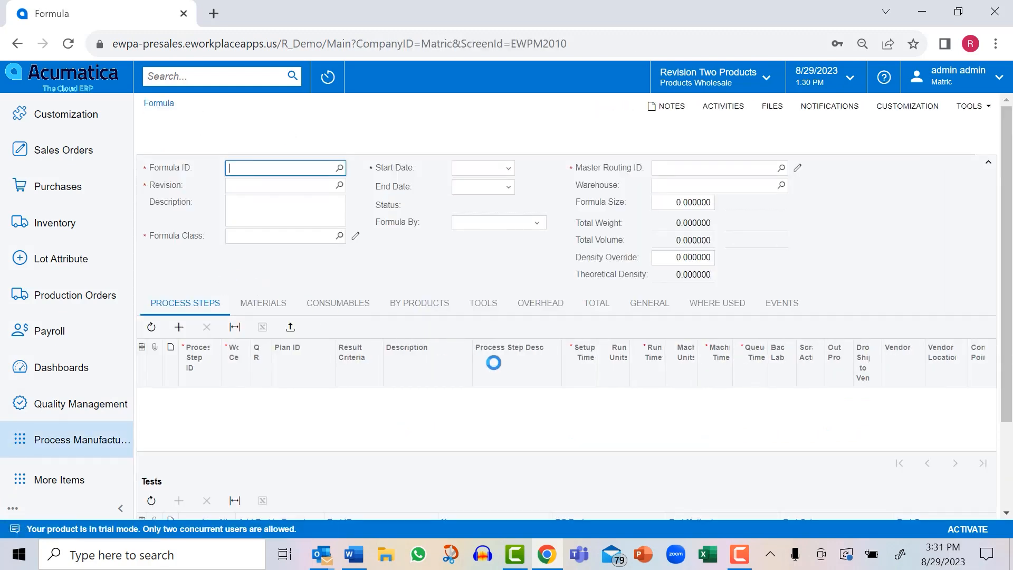
left_click(732, 308)
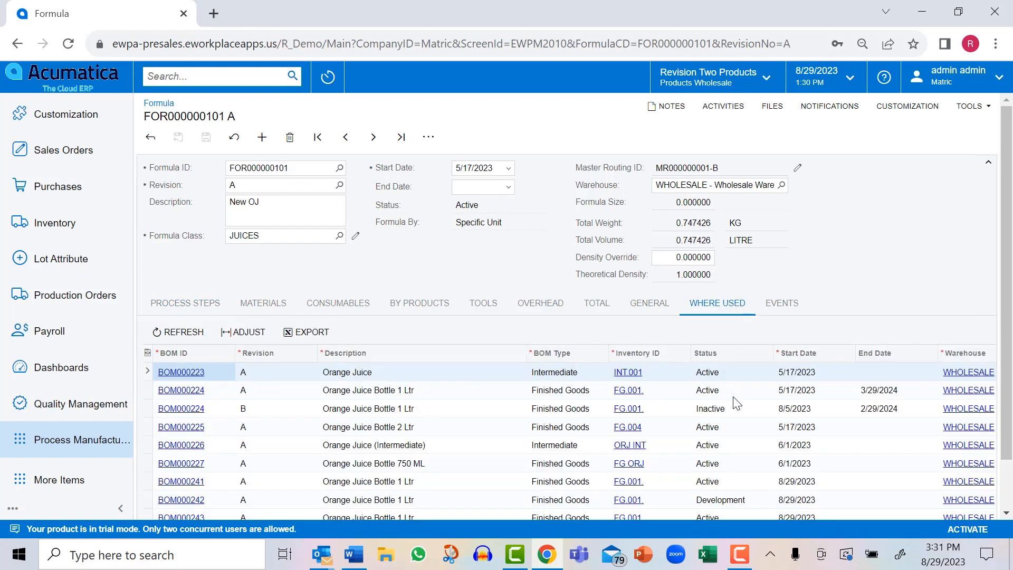
scroll(743, 414, "down", 1)
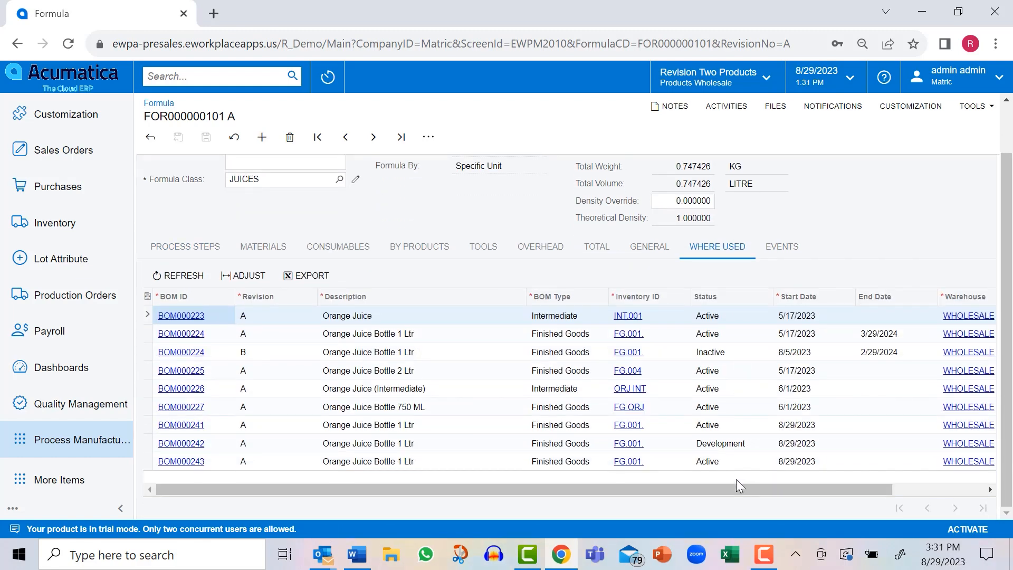
Create a new batch entry with the batch type MX (Mix type batch).
left_click(52, 441)
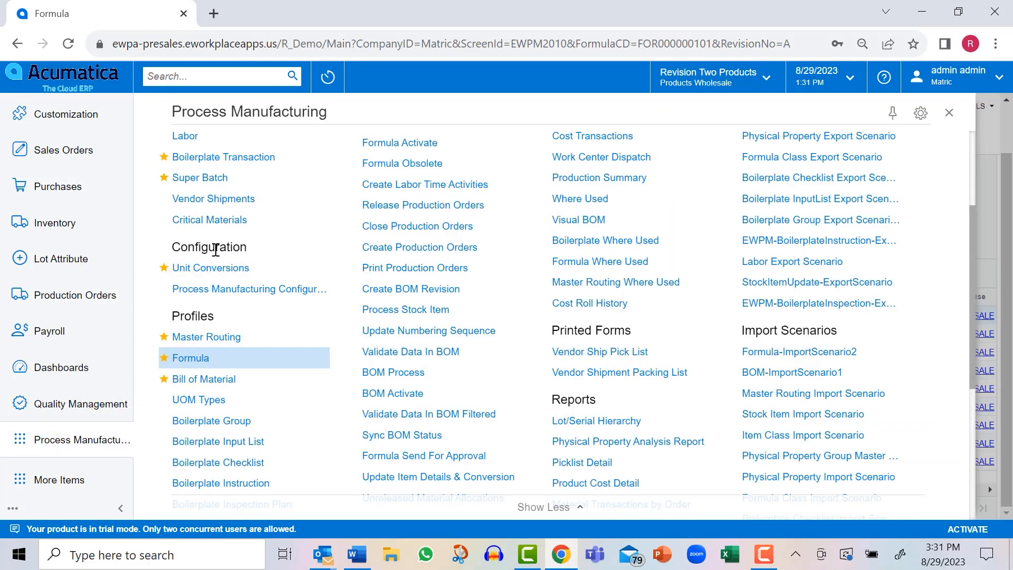
scroll(227, 158, "up", 3)
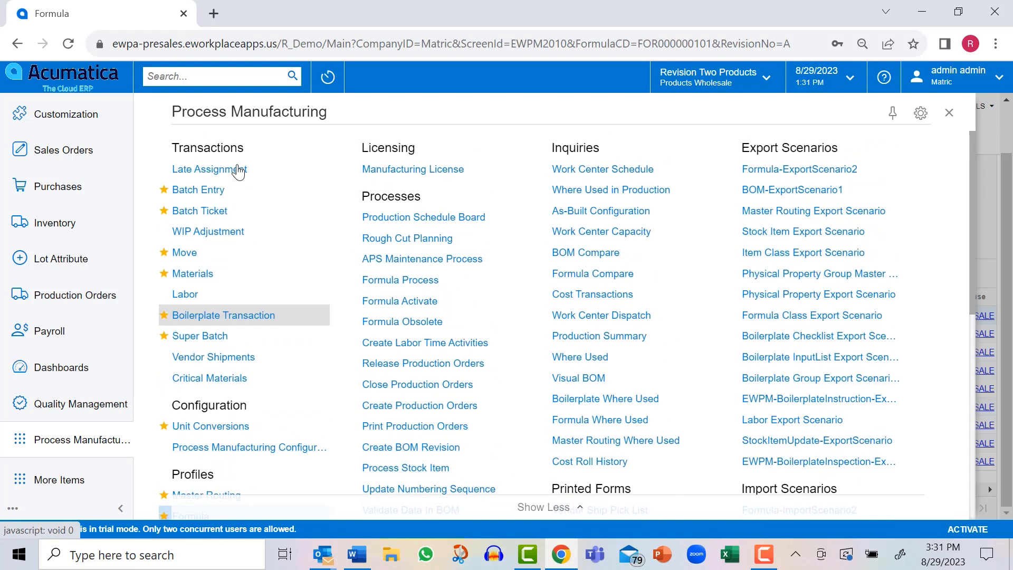
left_click(210, 193)
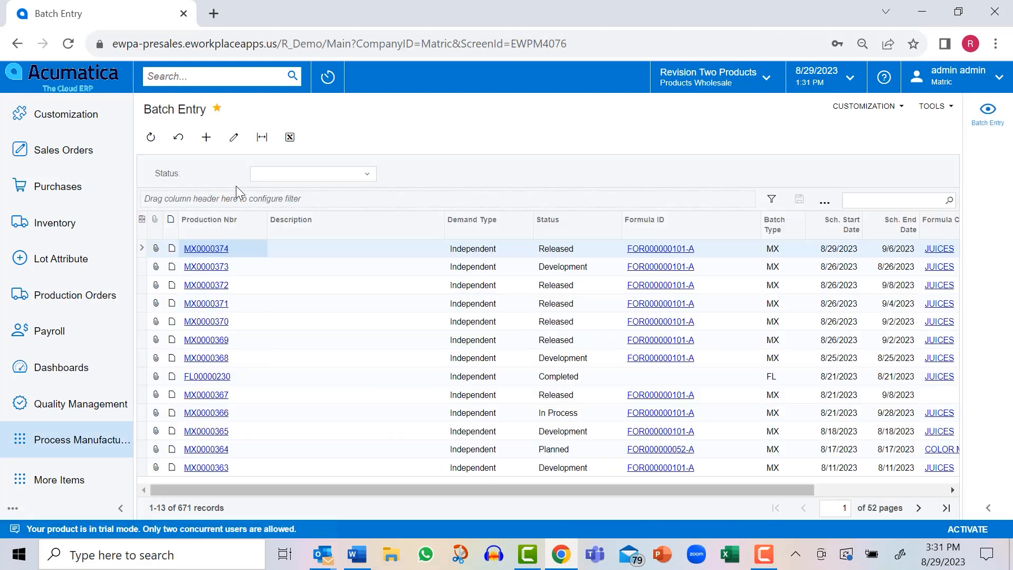
left_click(206, 138)
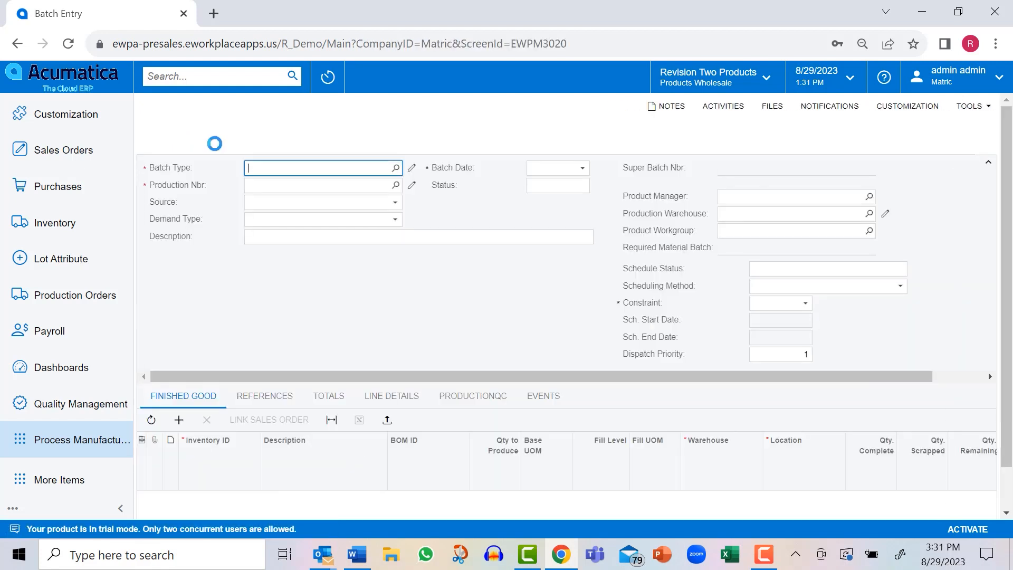
left_click(396, 168)
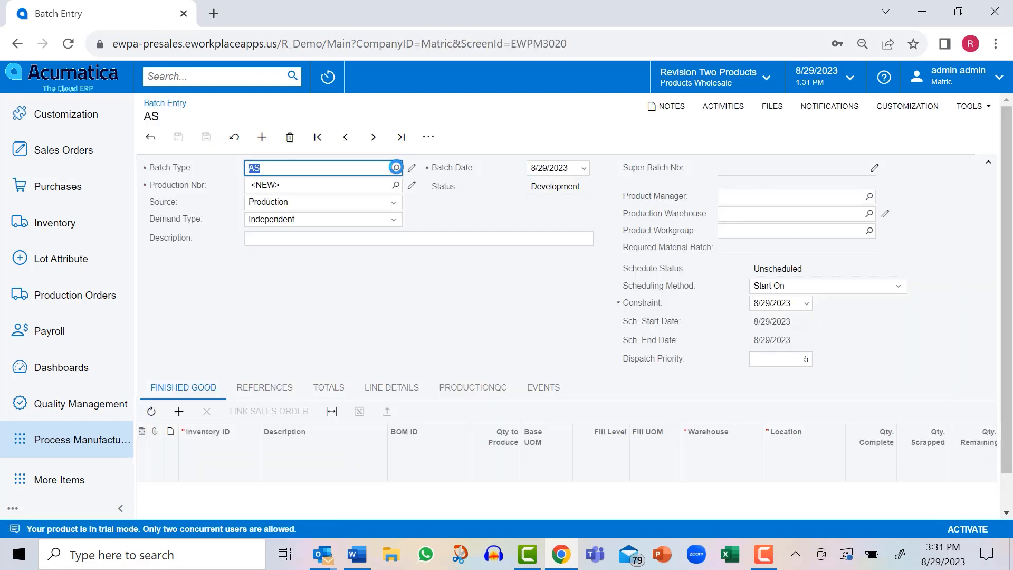
double_click(288, 301)
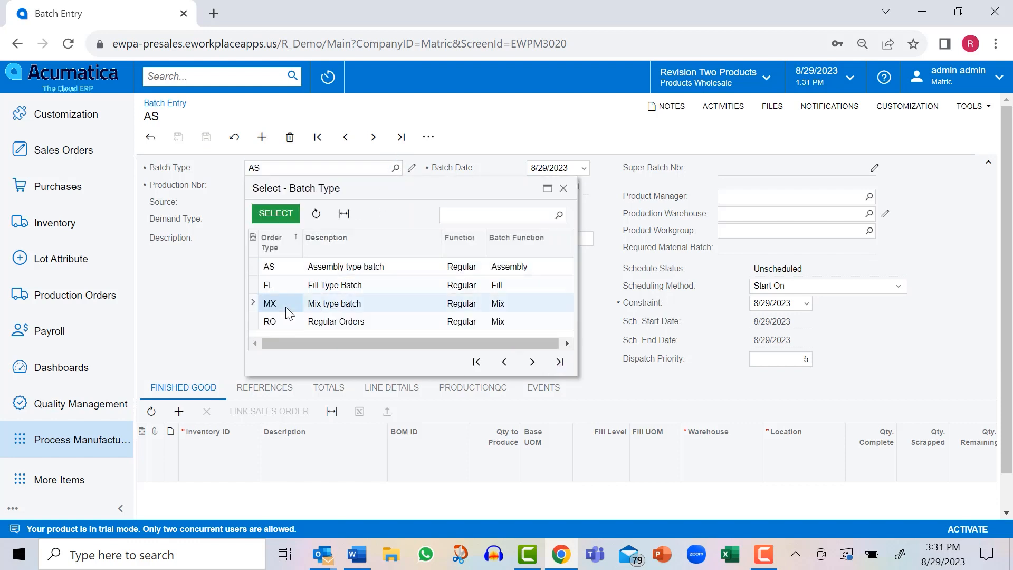
Set the new batch's Formula ID to FOR000000101-A.
left_click(785, 169)
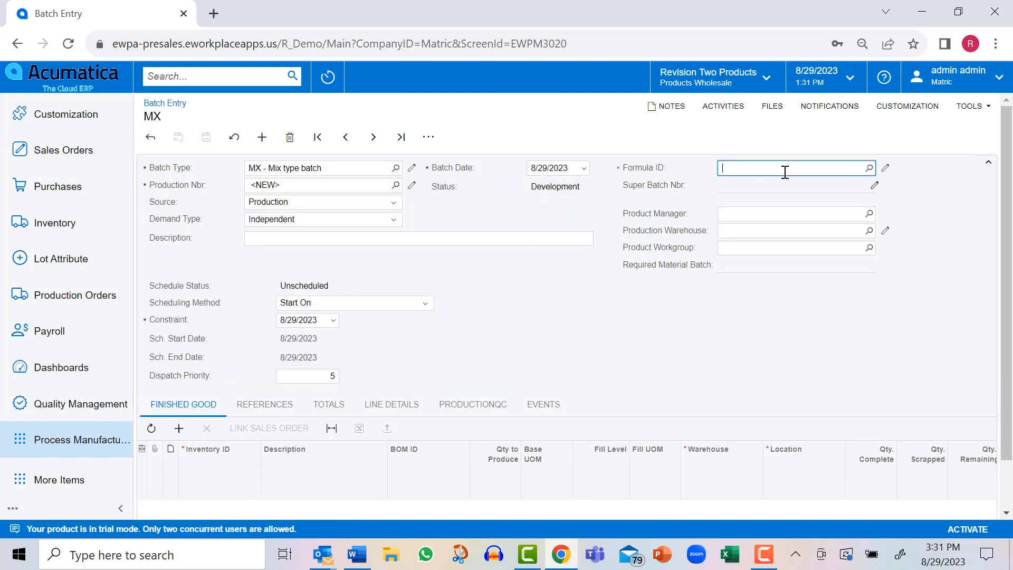
type("101")
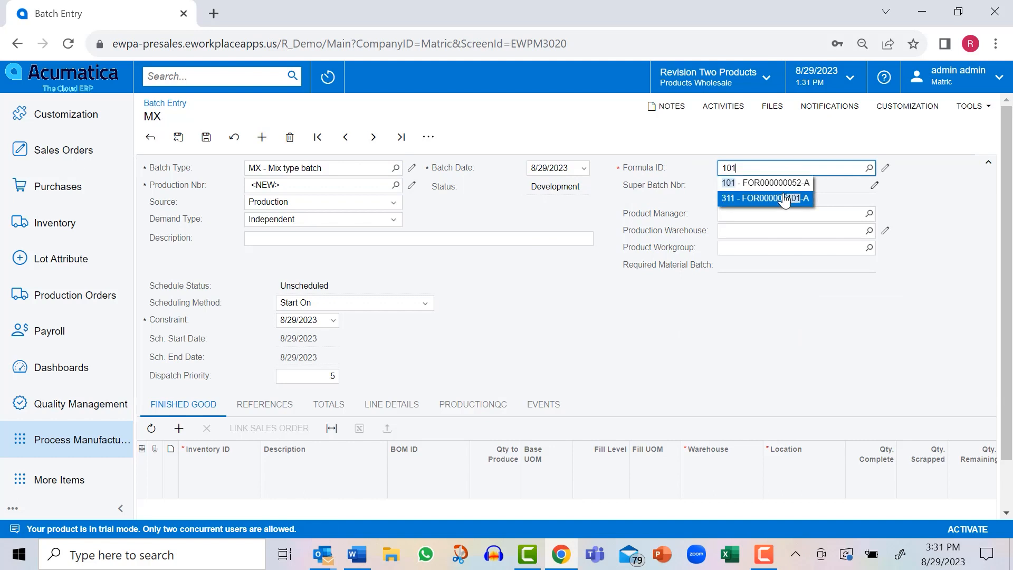
left_click(785, 199)
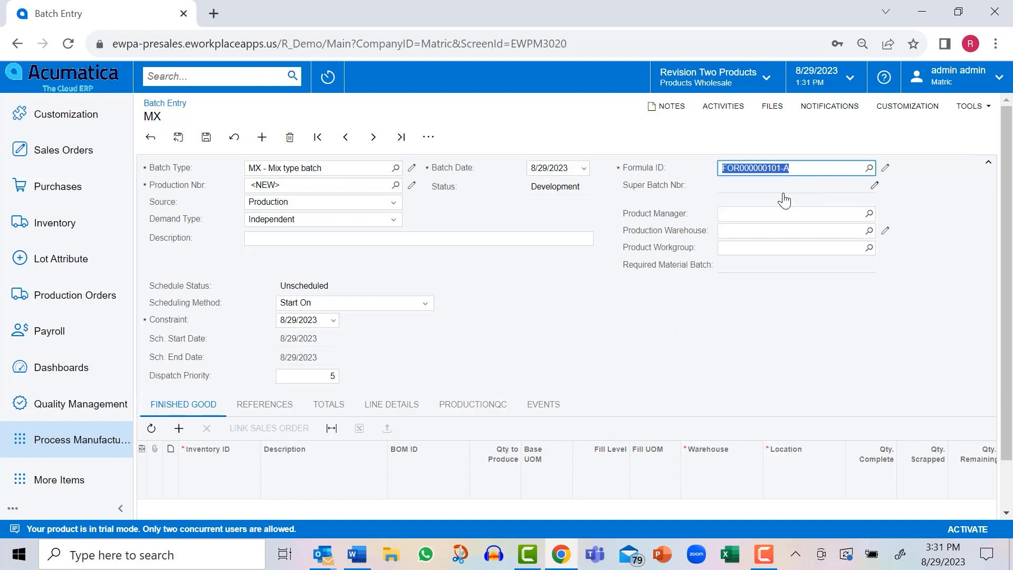
Add finished good FG.001. (Orange Juice Bottle 1 Ltr) to the batch and open the BOM ID lookup for that line.
left_click(180, 429)
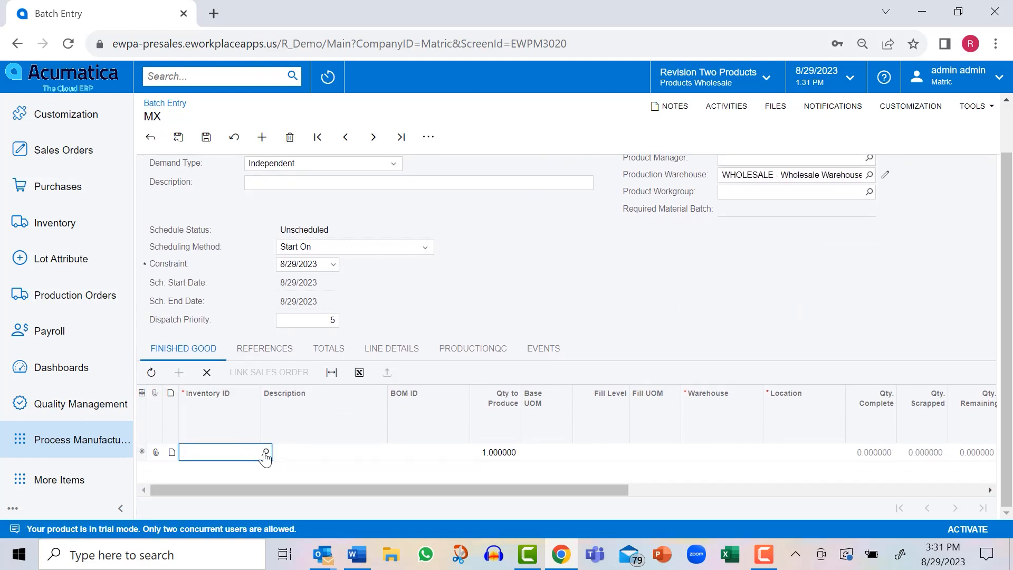
left_click(265, 453)
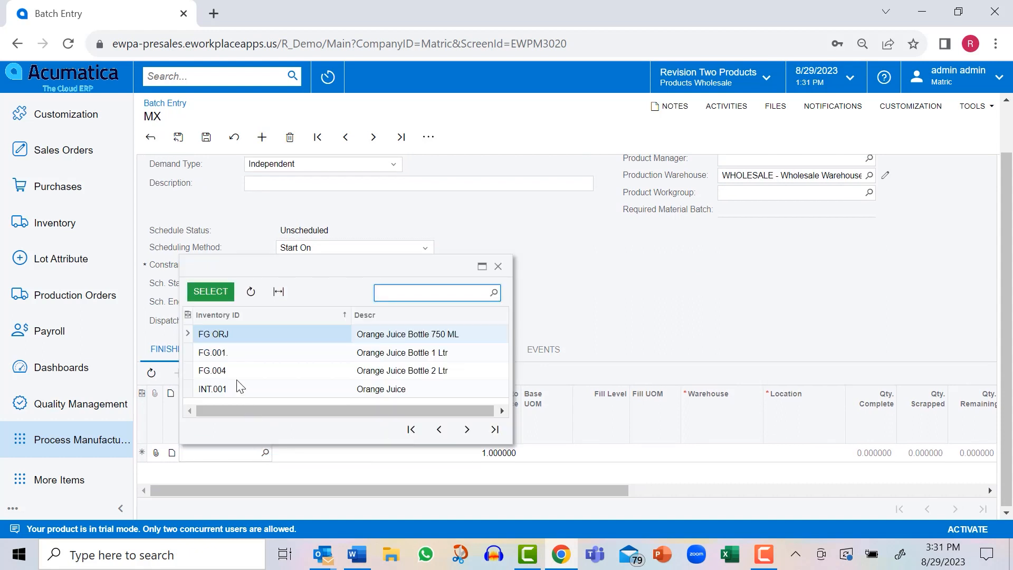
double_click(234, 355)
key("Tab")
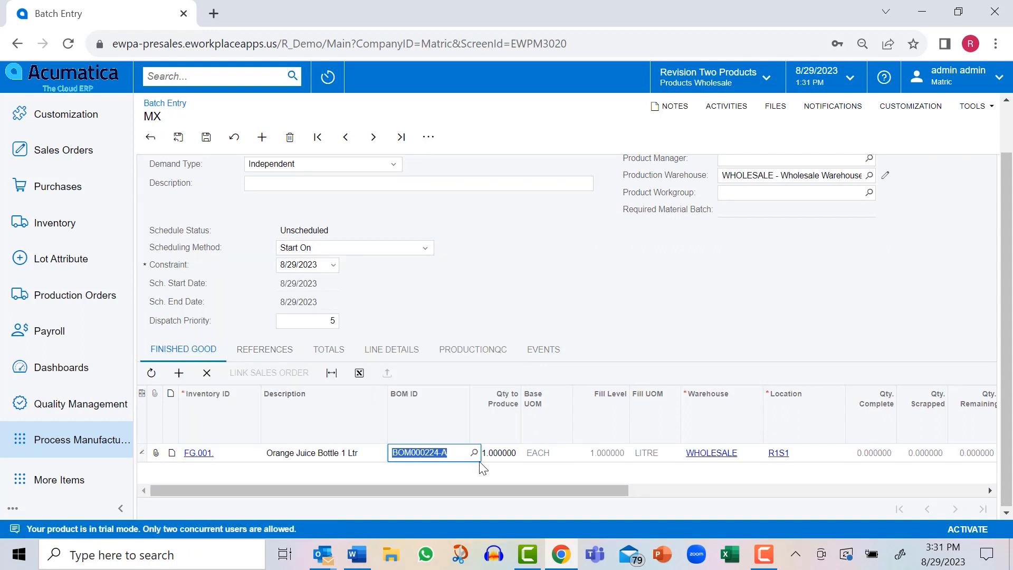
left_click(474, 453)
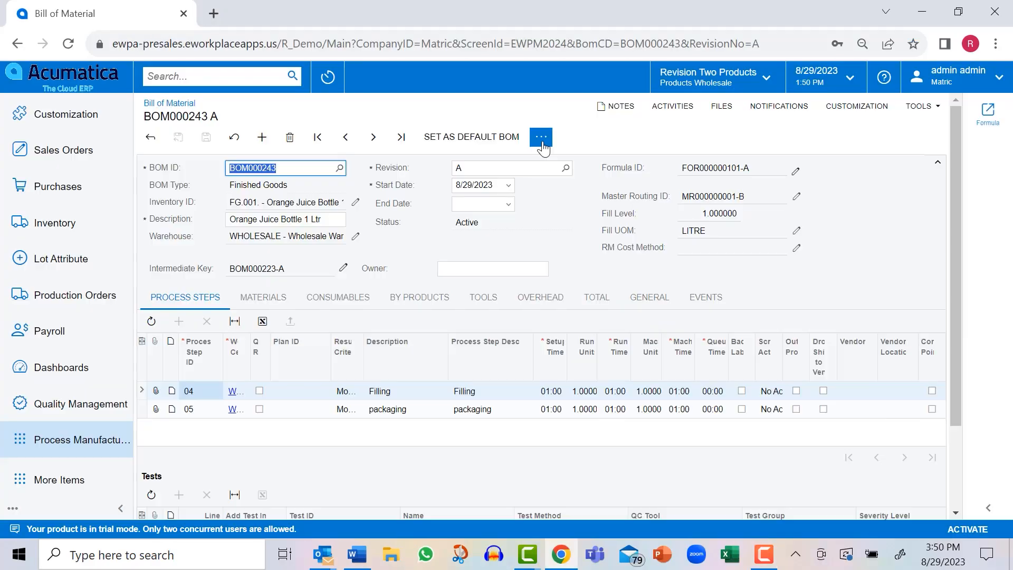
Put BOM000243 on hold and update its item details and conversion with Update Warehouse and Update Unit Cost enabled.
left_click(542, 138)
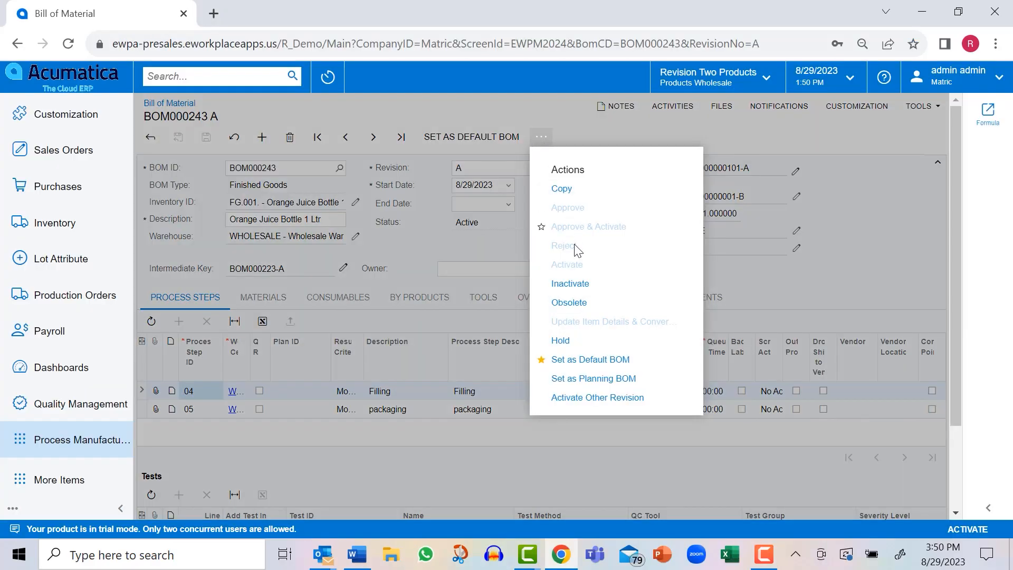
left_click(561, 341)
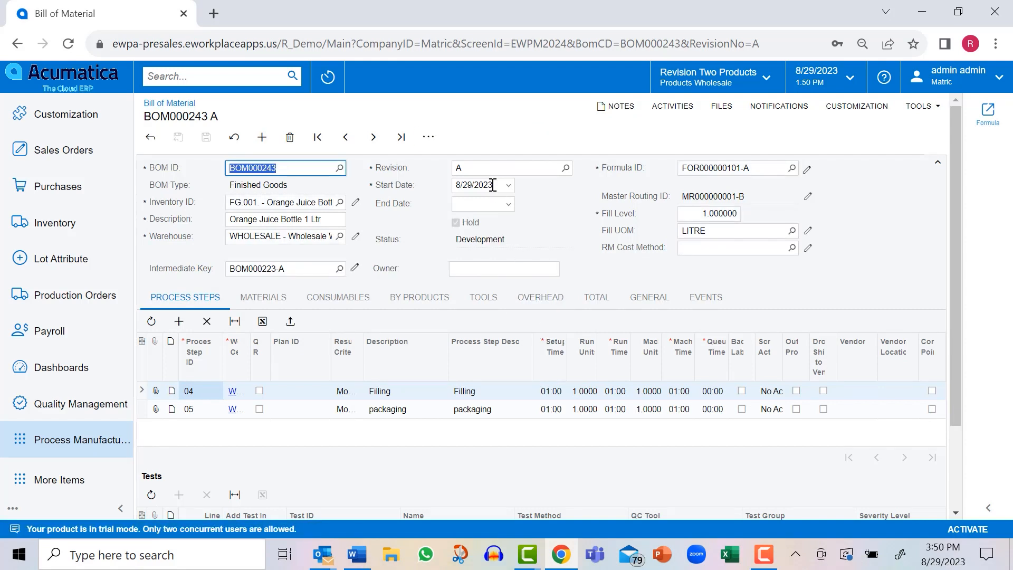
left_click(433, 139)
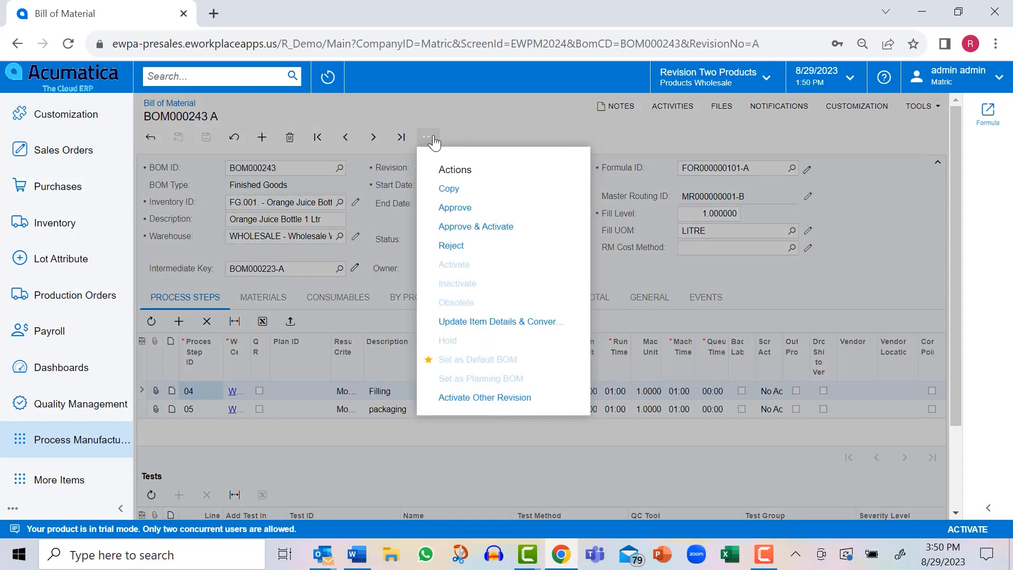
left_click(477, 324)
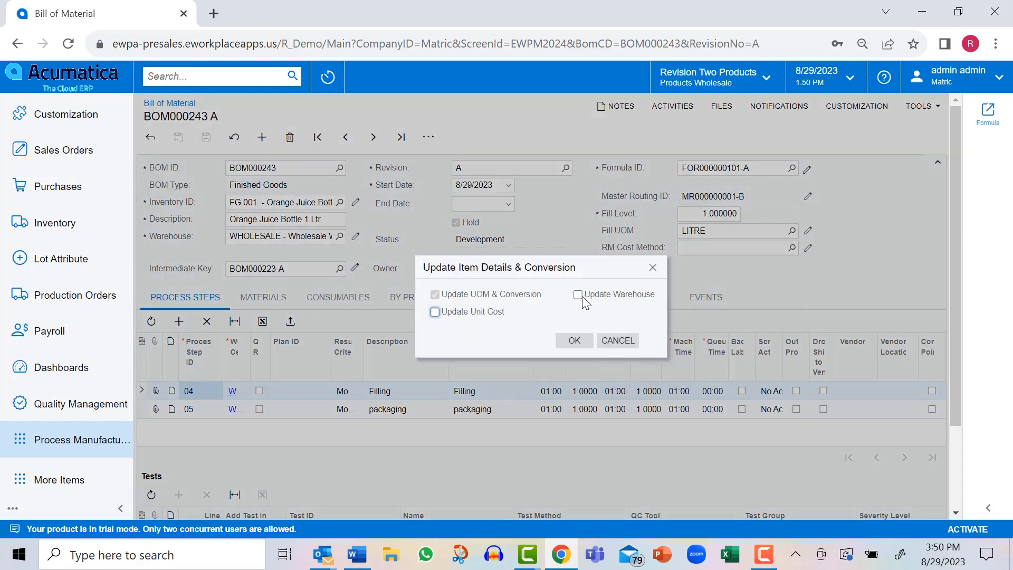
left_click(580, 296)
left_click(435, 312)
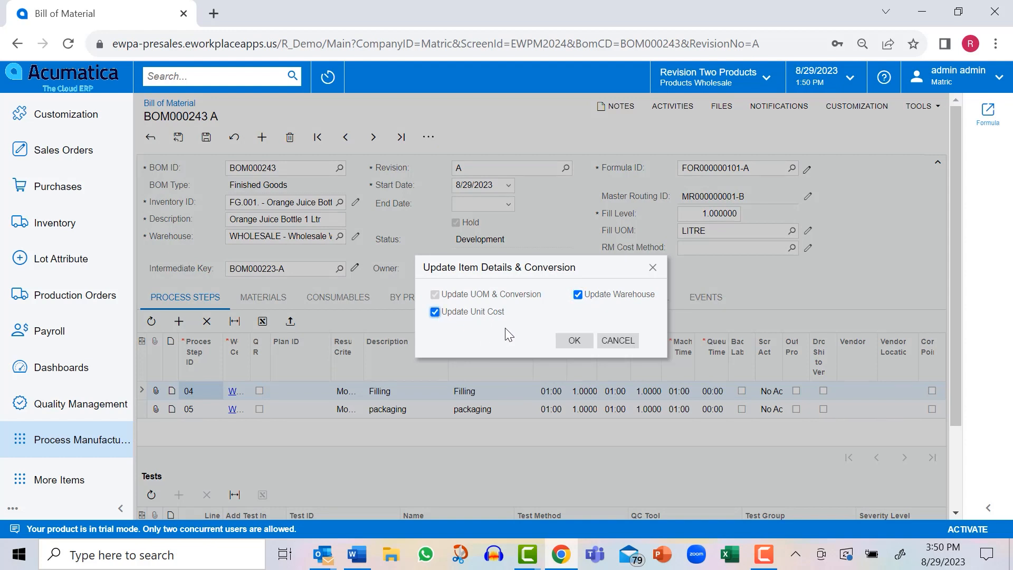
left_click(575, 342)
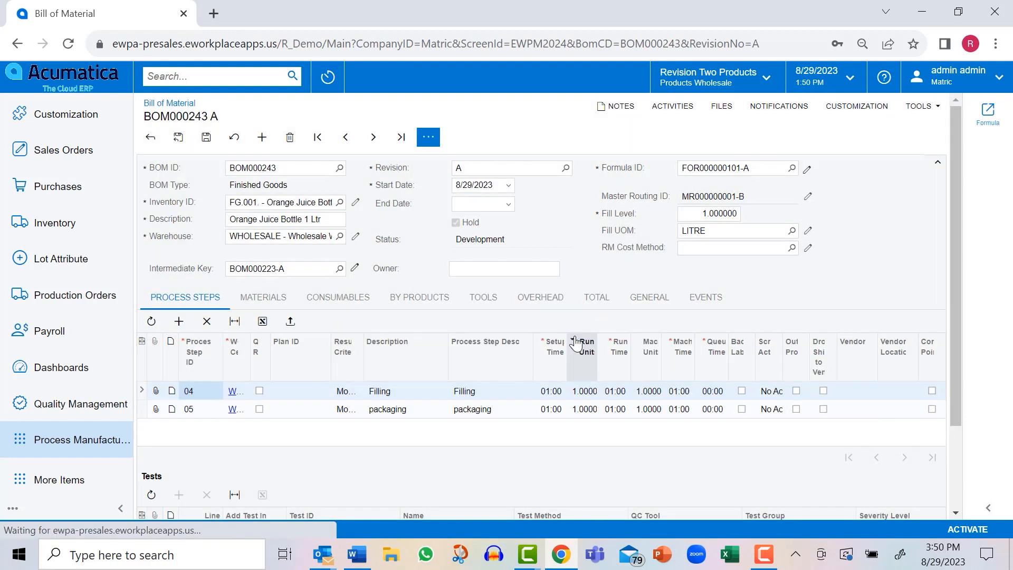
Open the list of available actions for BOM000243.
left_click(429, 137)
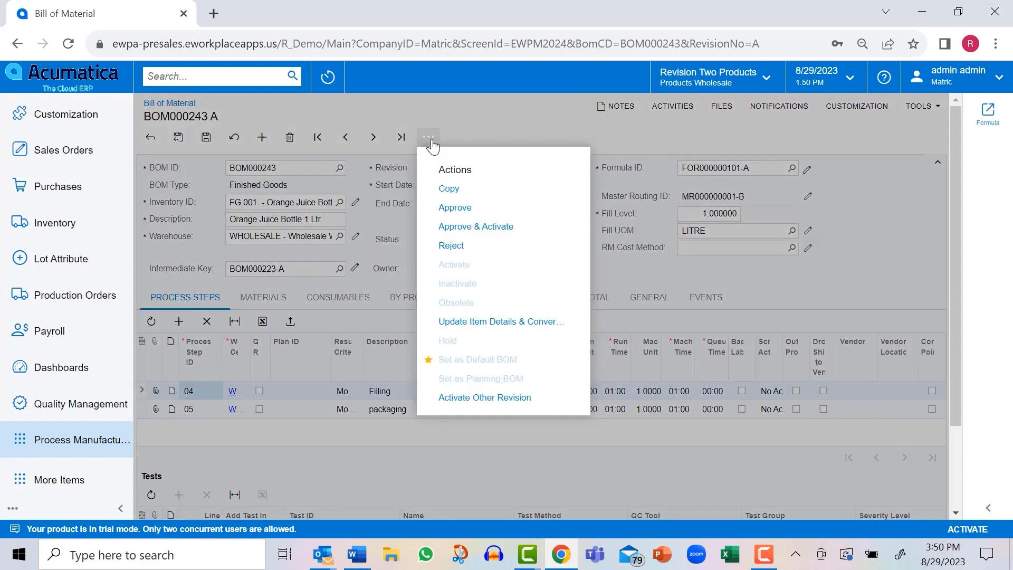